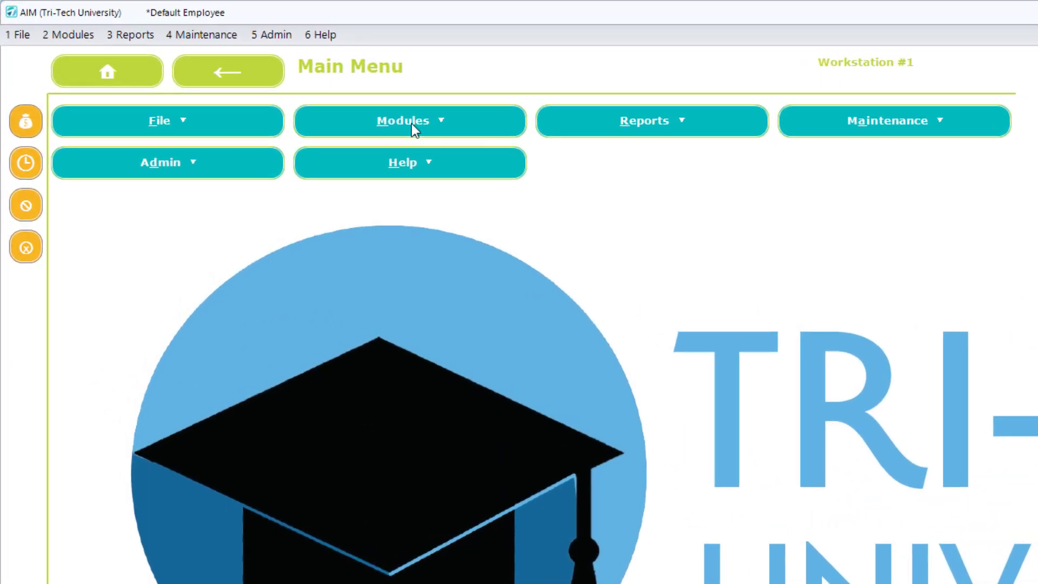
Step: Open the Add Inventory window from the inventory module's Add/Change Inventory options
click(413, 130)
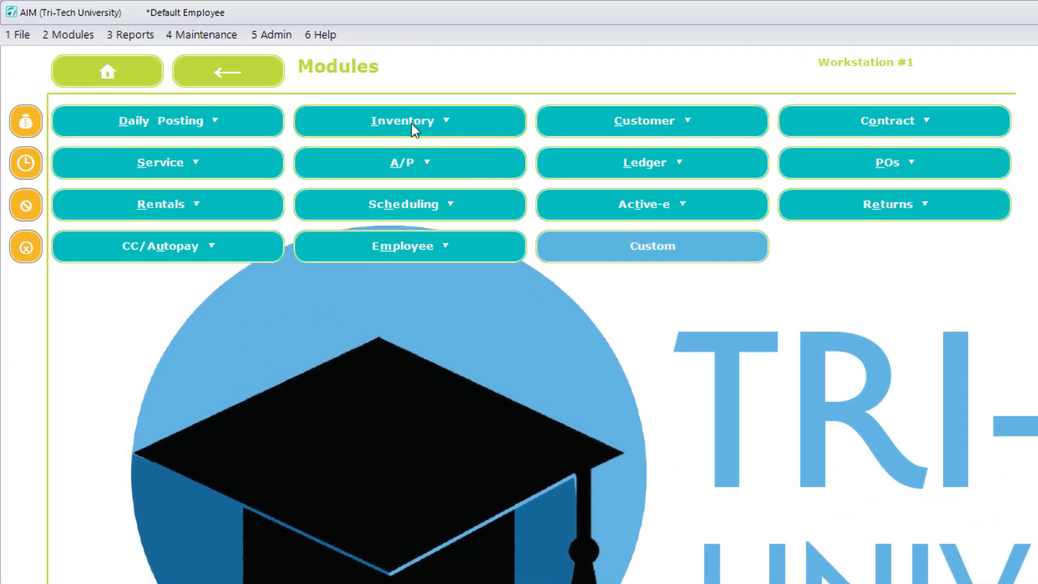
click(412, 124)
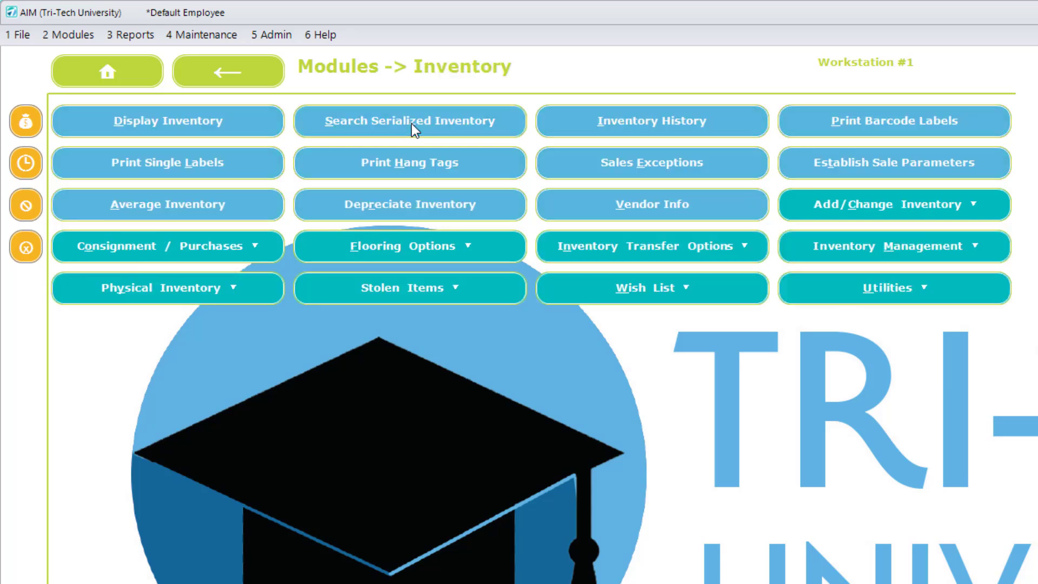
click(859, 214)
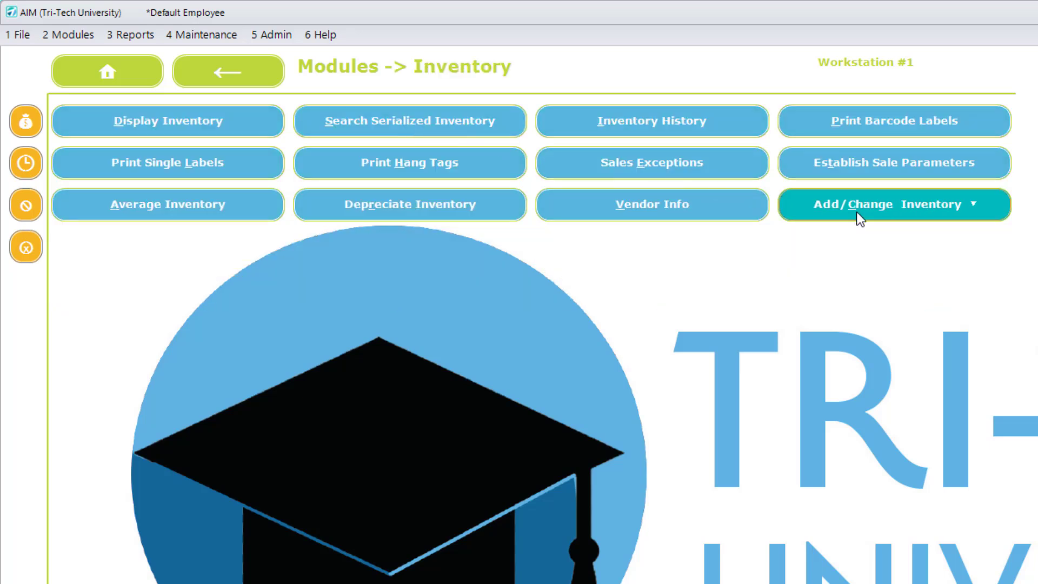
click(246, 126)
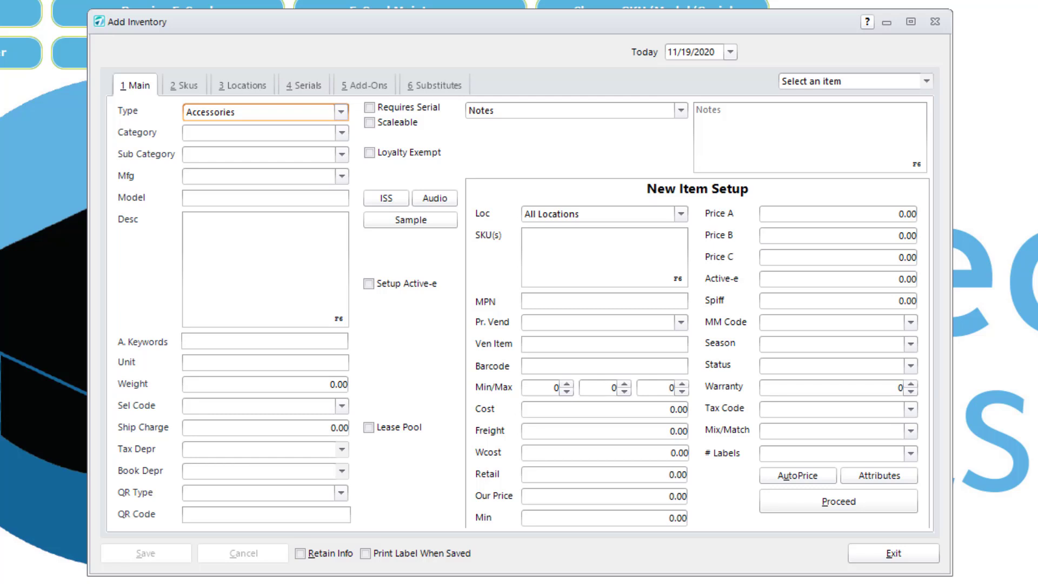
Step: Classify the new item as Accessories, category Band Accessories, sub category Cleaning, with manufacturer Roche Thomas
click(343, 112)
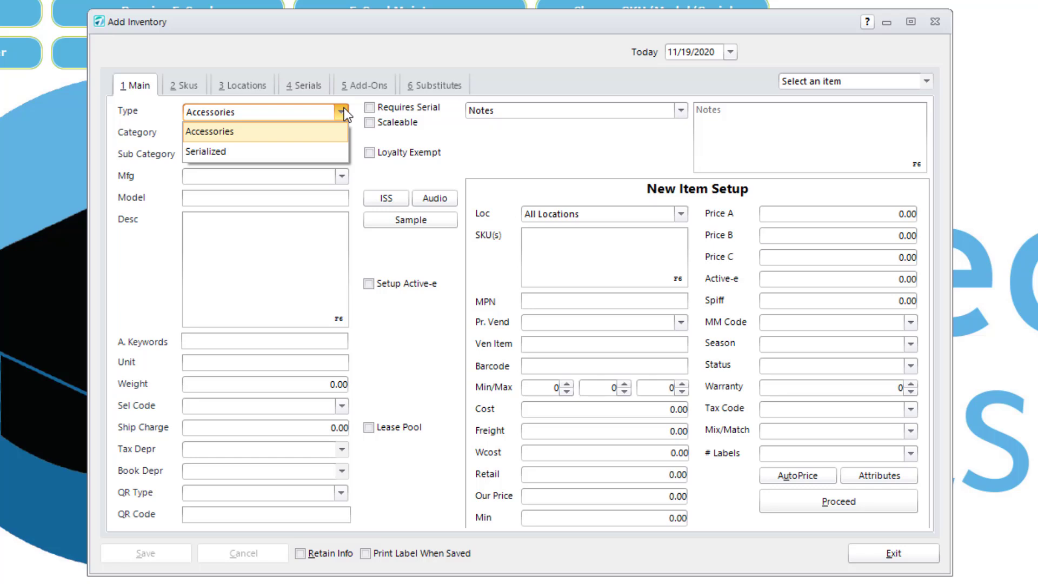
click(344, 108)
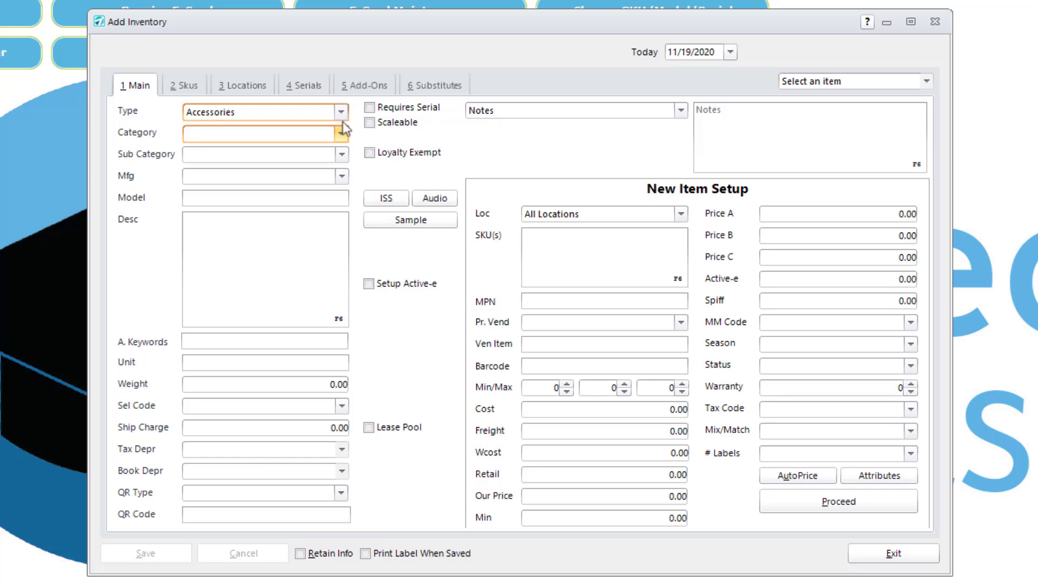
click(342, 135)
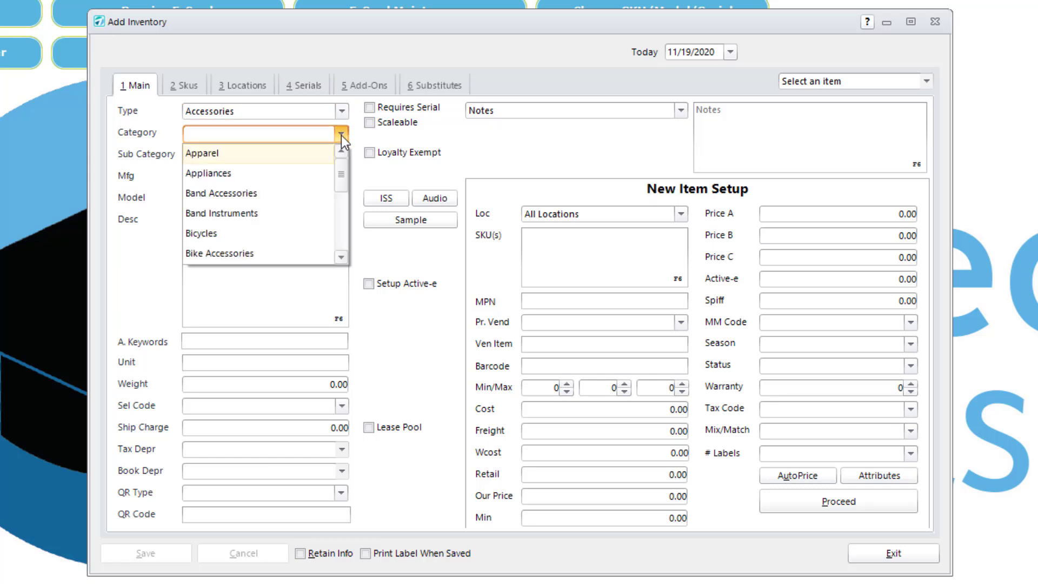
click(306, 193)
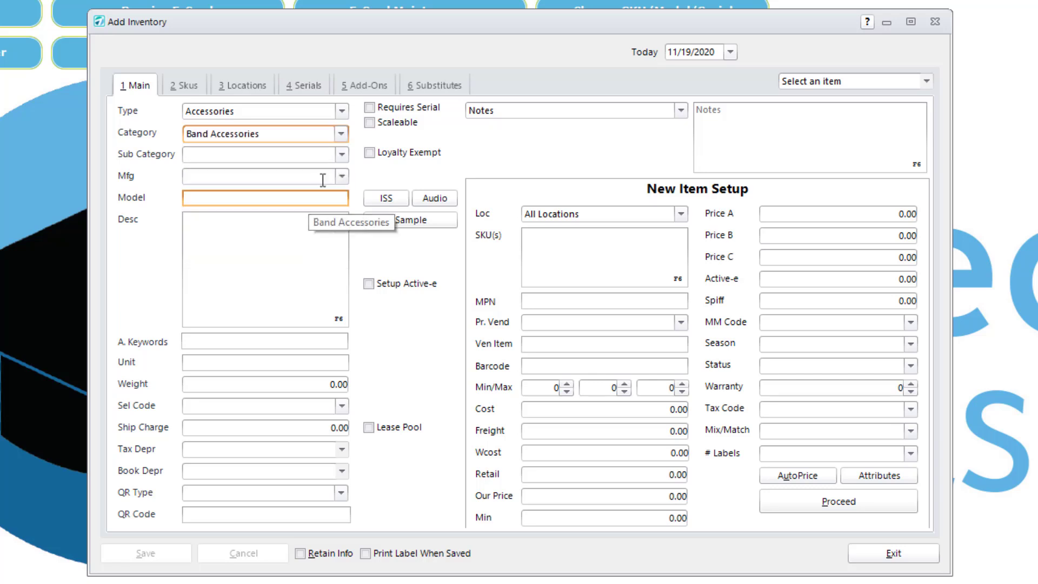
click(346, 158)
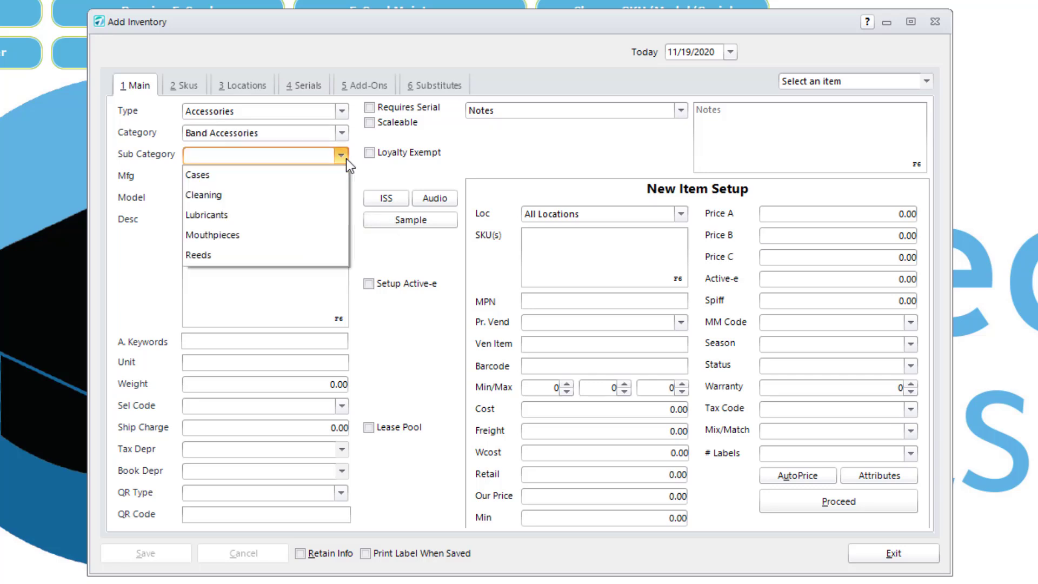
click(290, 194)
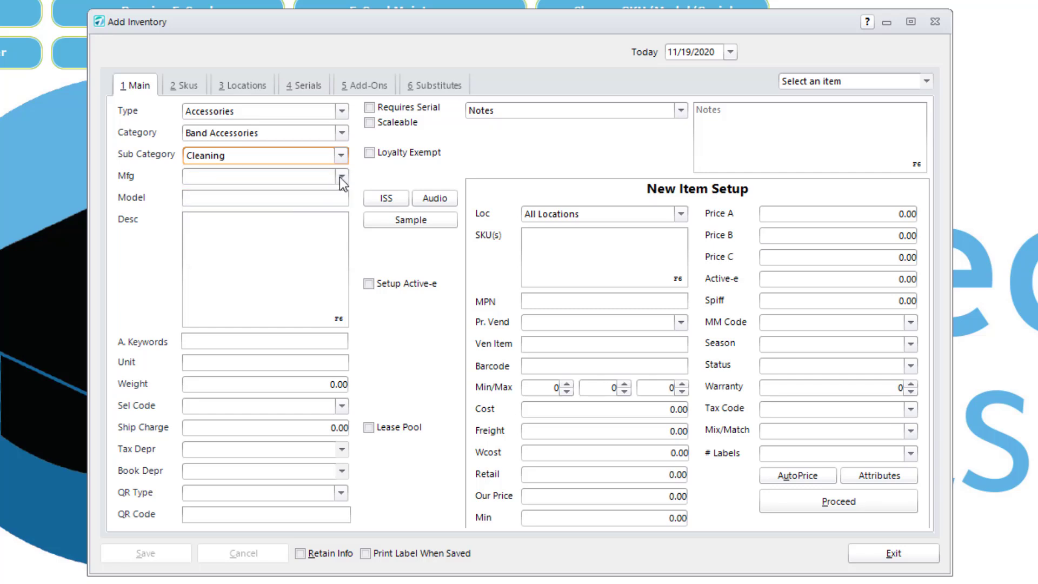
click(341, 178)
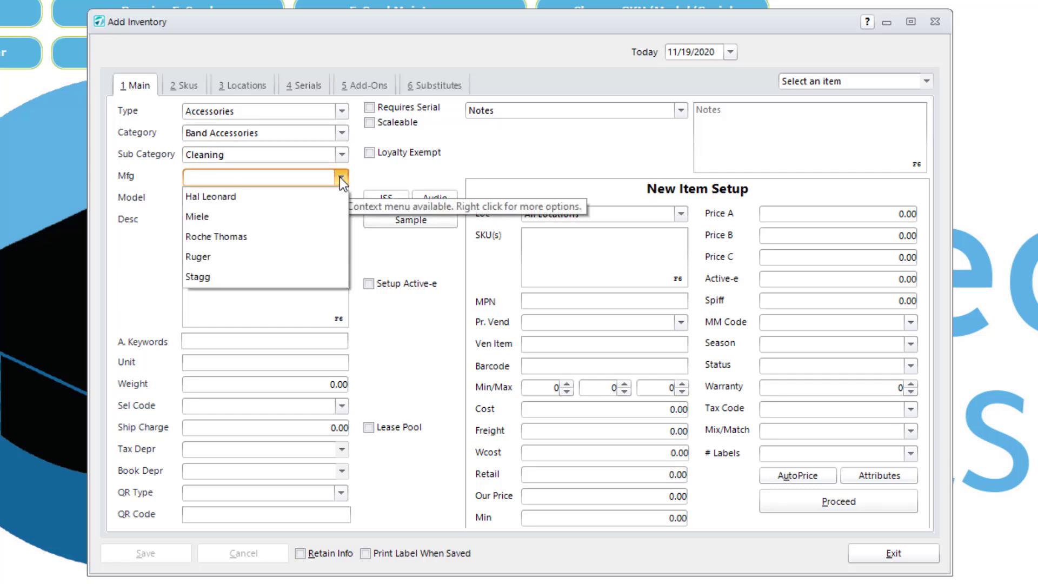
click(268, 235)
Step: Enter model RT71 and replace the item's description with "Premium Fingerboard Oil"
click(263, 200)
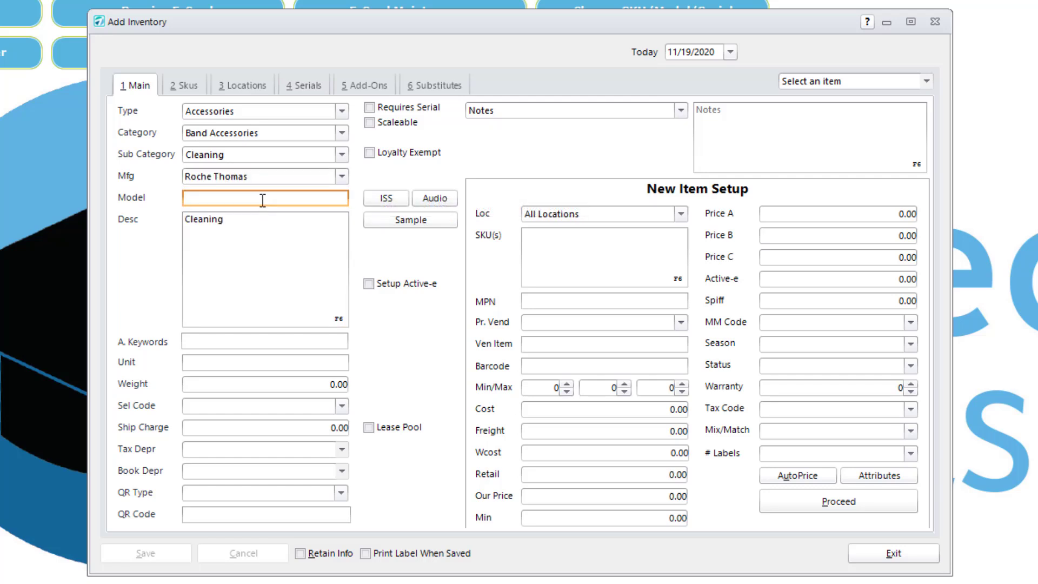
text(RT)
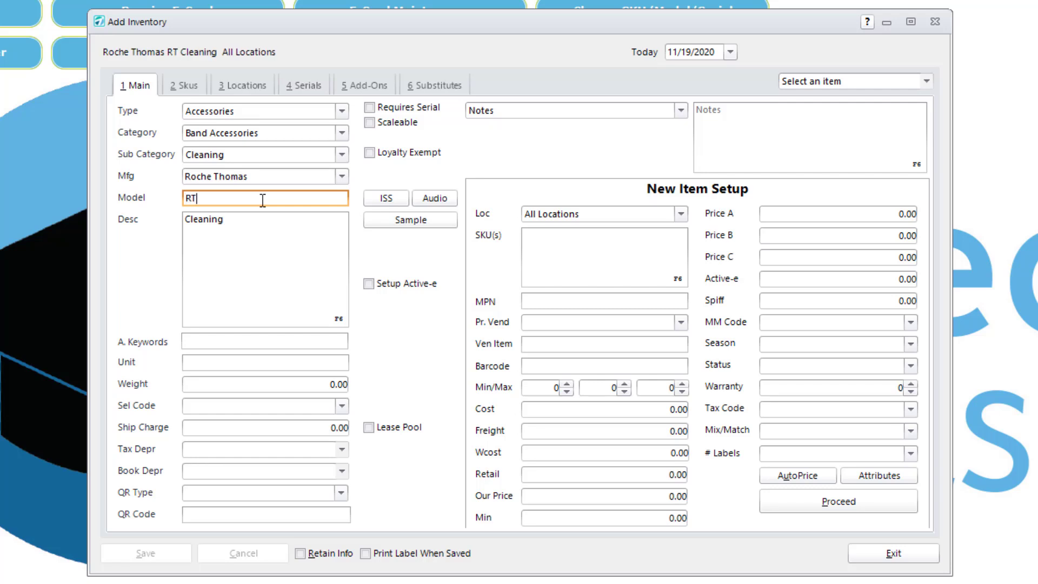
text(71)
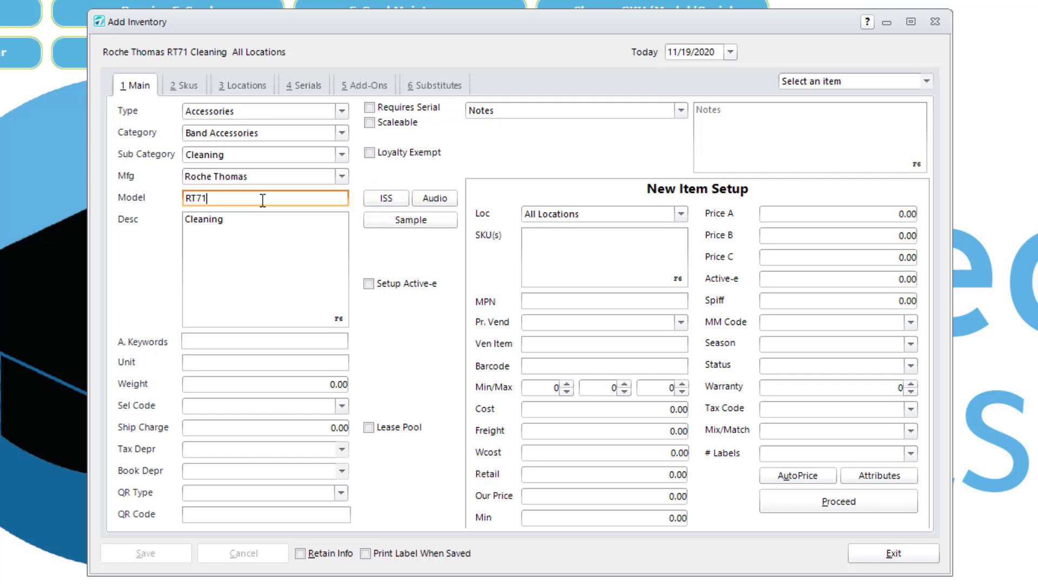
click(278, 223)
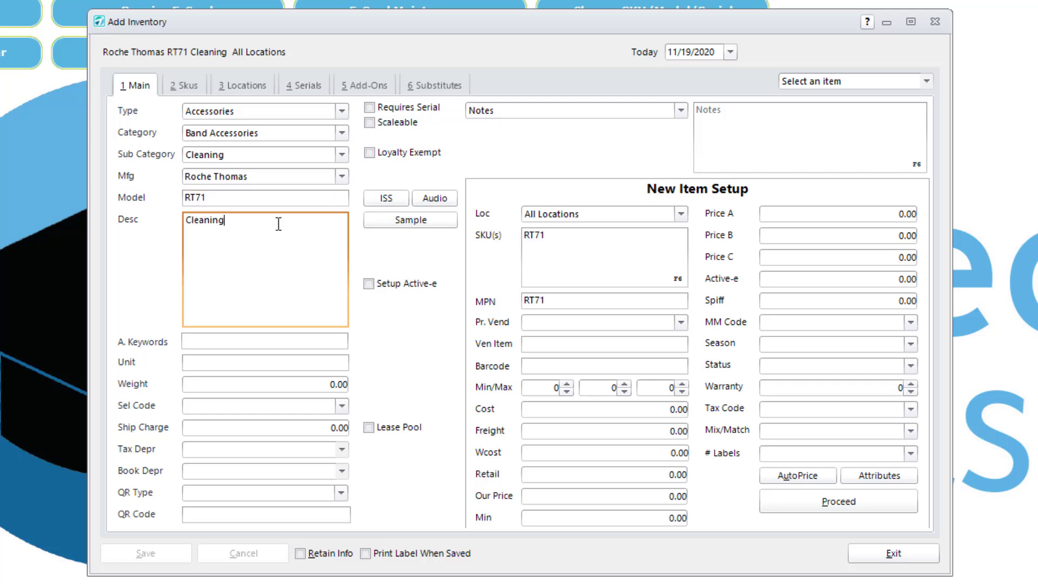
drag(278, 223, 169, 230)
text(Premium Fingerboard Oil)
click(679, 323)
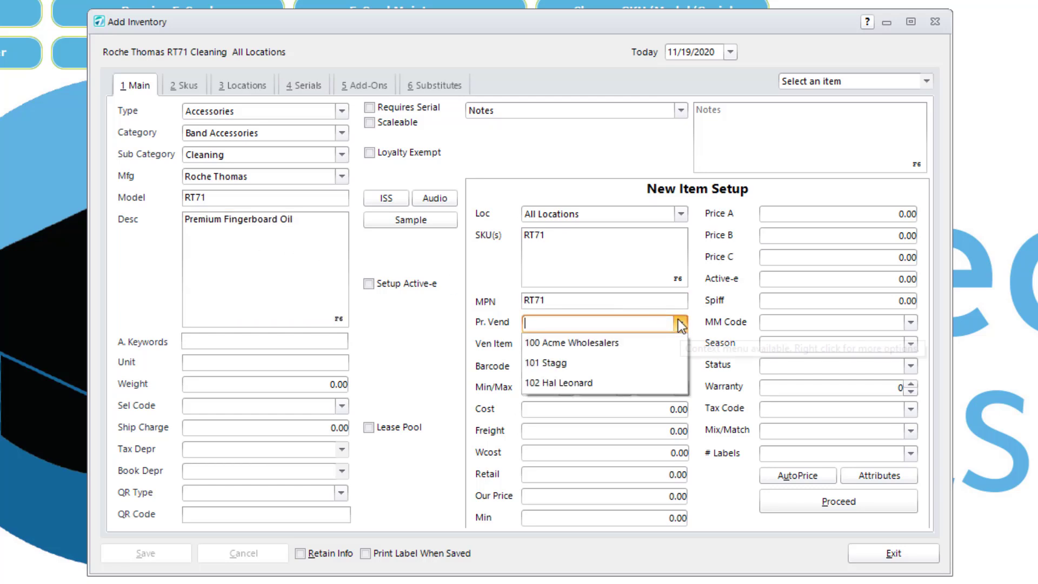
click(635, 341)
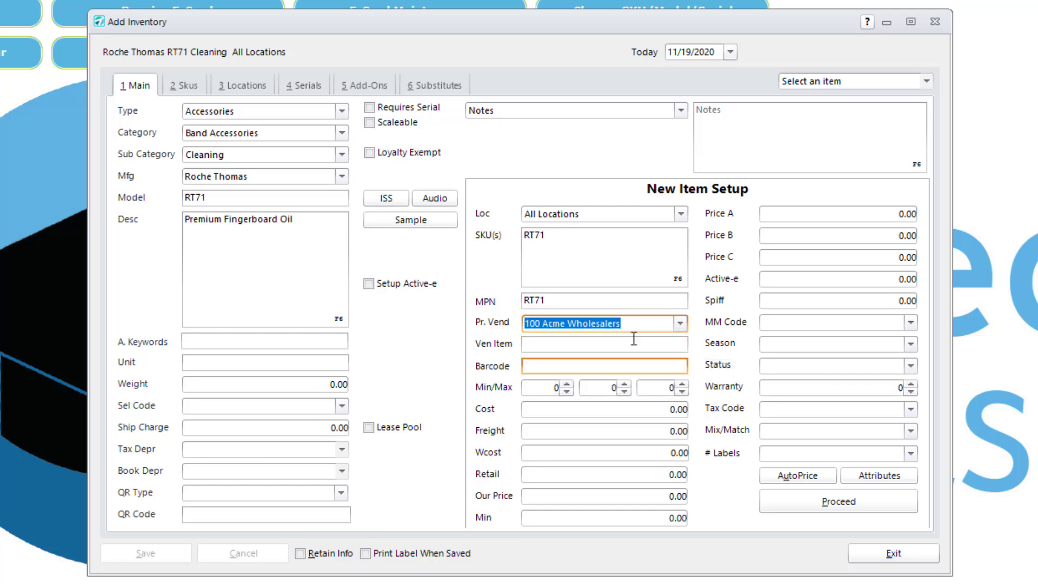
click(620, 366)
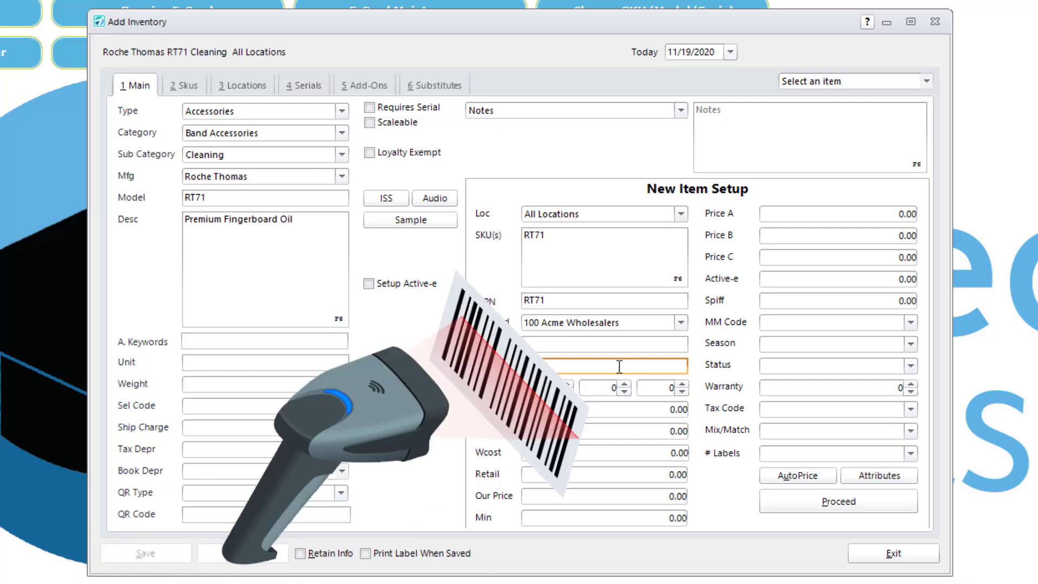
text(787772000253)
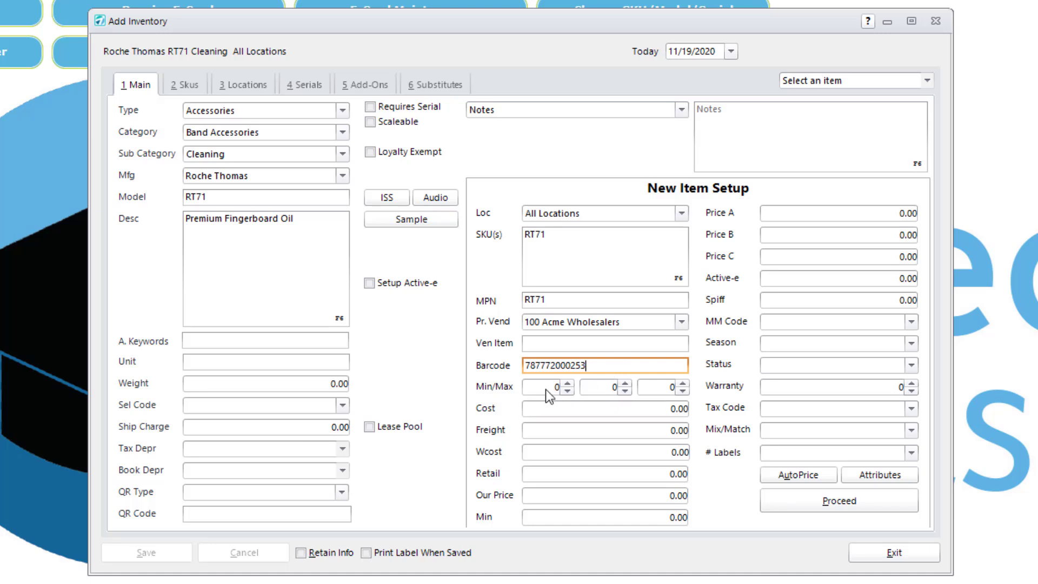
Step: Set the item's minimum stock level to 10 and its maximum to 25
click(559, 389)
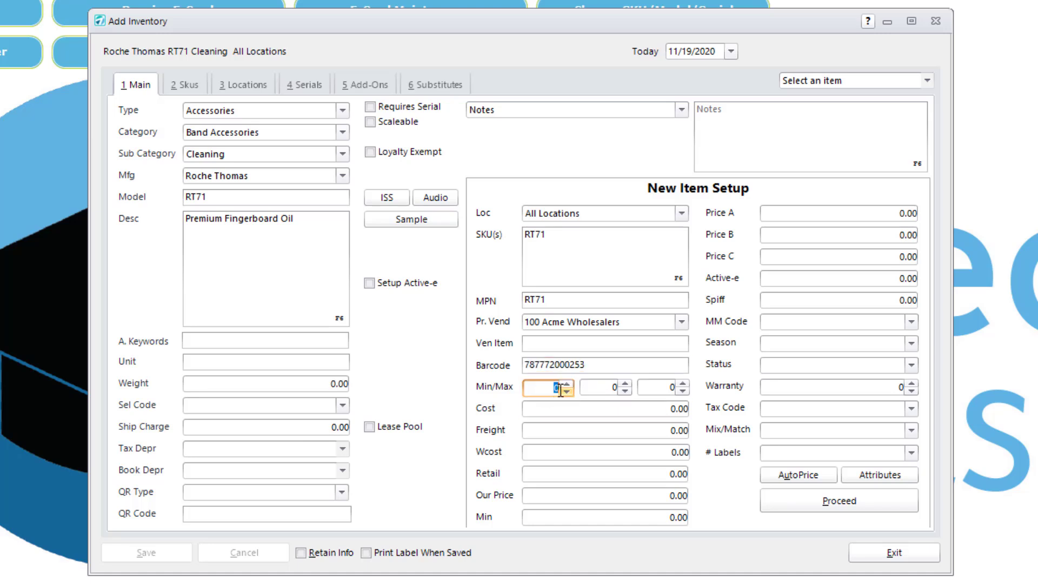
text(10)
click(615, 388)
text(25)
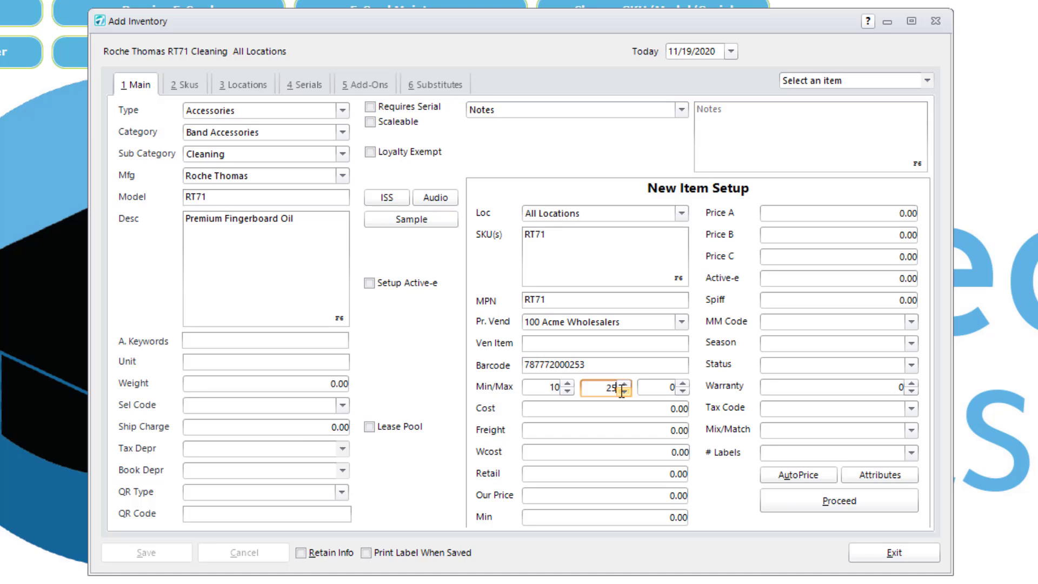
Step: Set the item's cost to 2.50, retail price to 5.00 and Our Price to 4.95
click(580, 413)
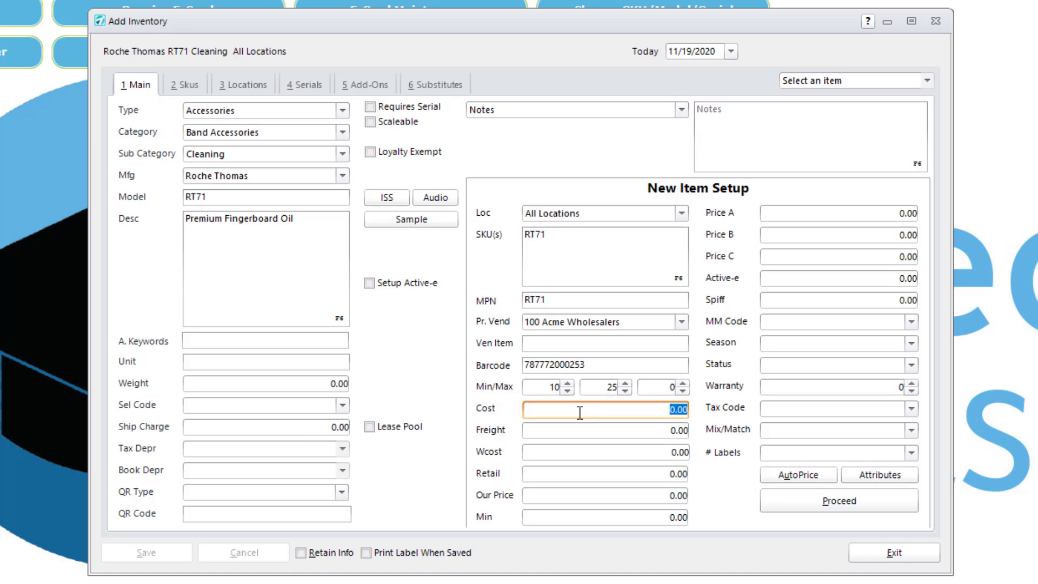
text(2.50)
click(595, 472)
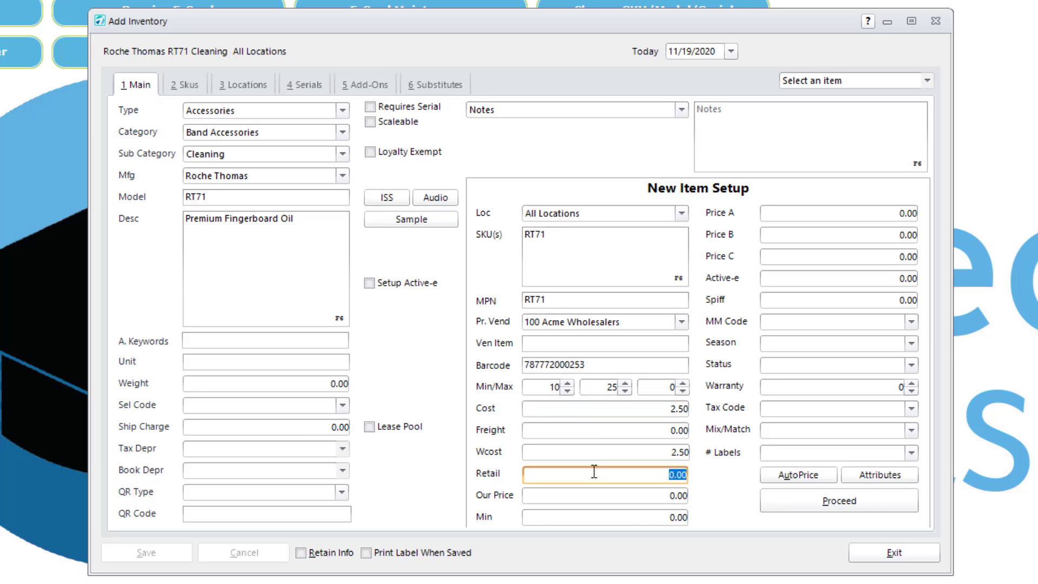
text(5)
click(599, 489)
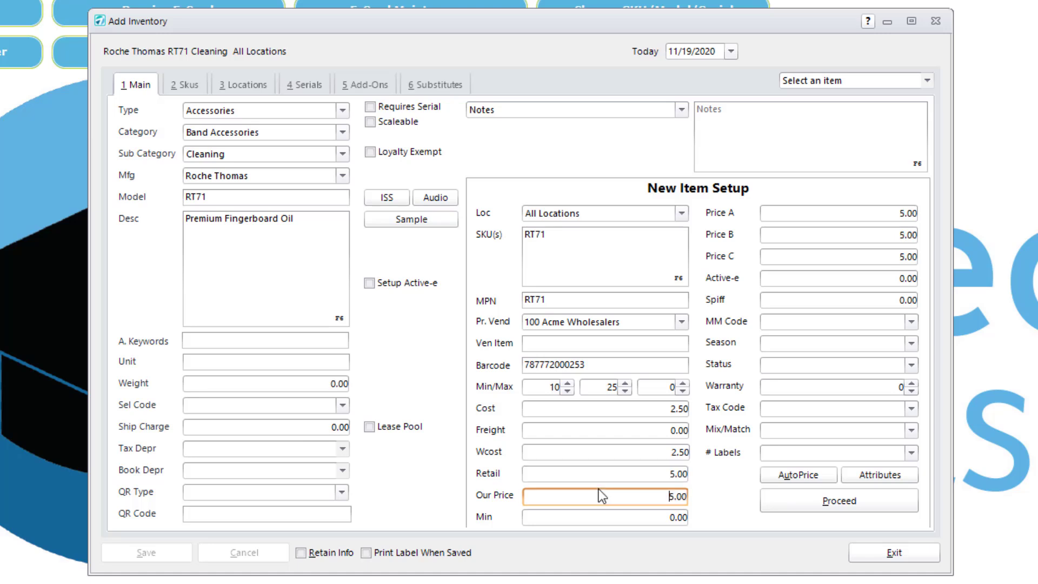
double_click(678, 496)
text(4.95)
Step: Save the item's attributes without adding any and proceed with the new item setup
click(858, 484)
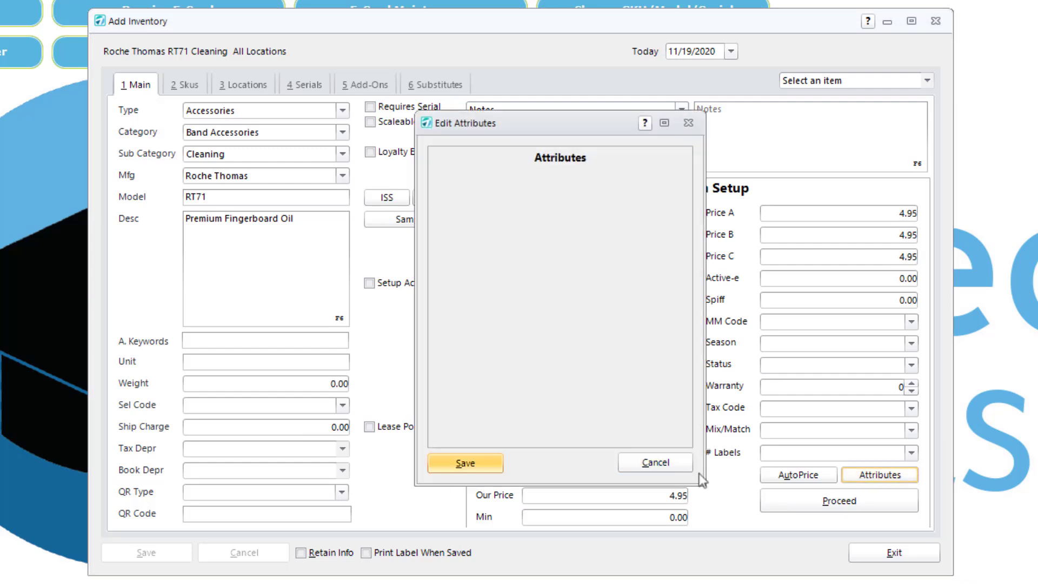
click(480, 463)
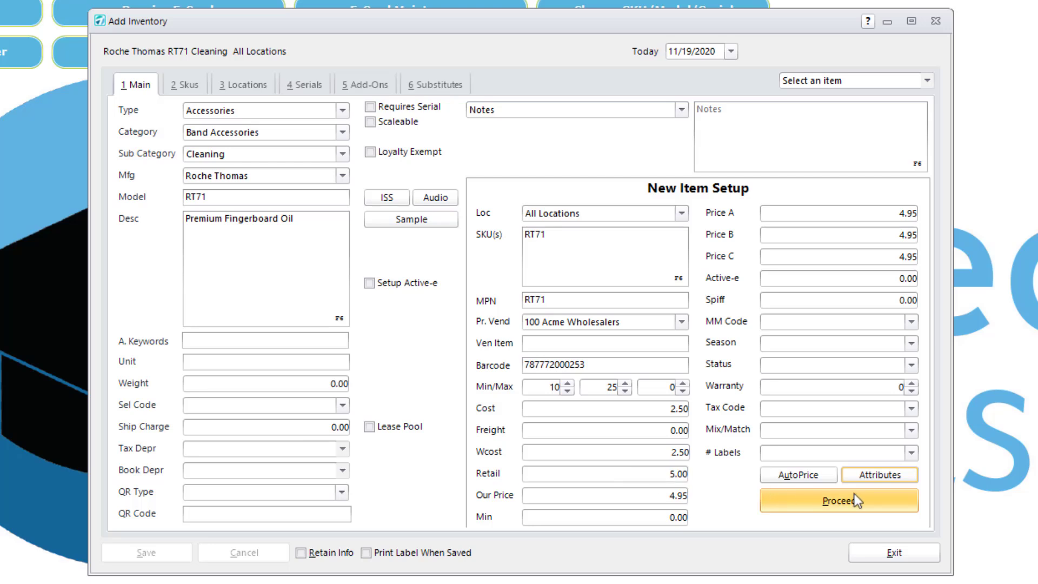
click(907, 498)
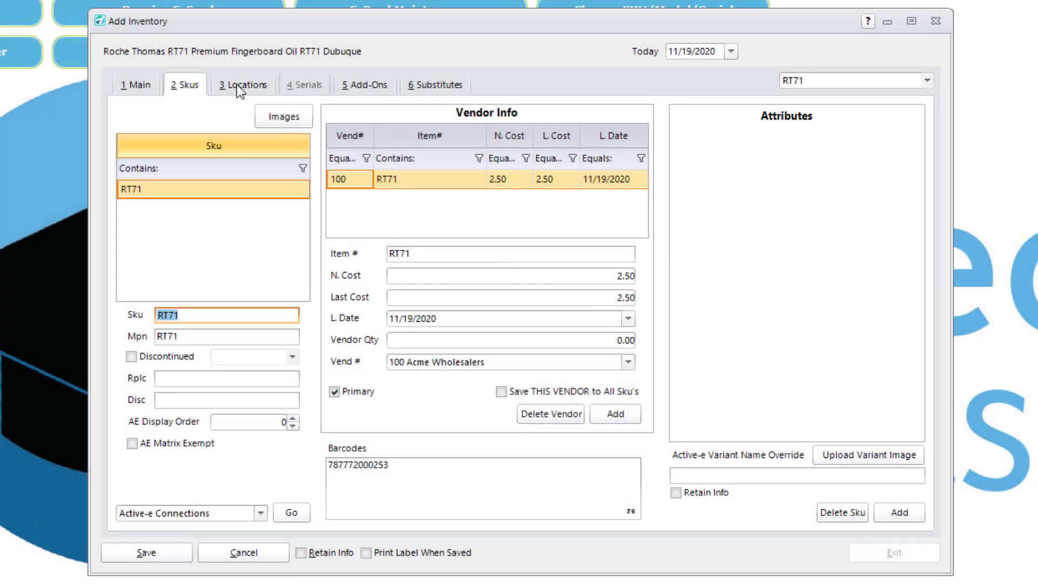
Step: Set the quantity at the Dubuque location to 15, then save the location record and the new item
click(238, 87)
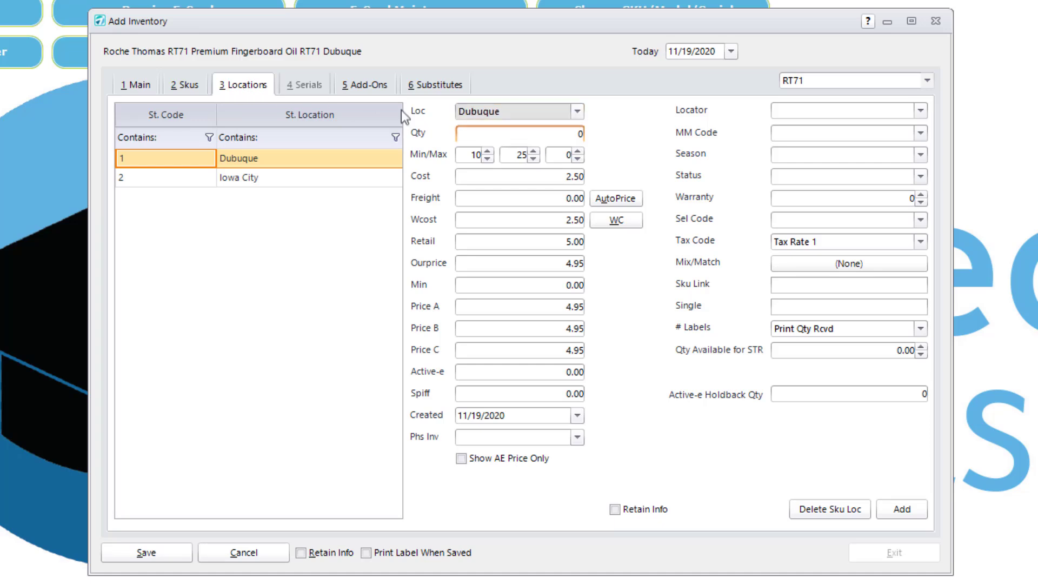
click(577, 134)
text(15)
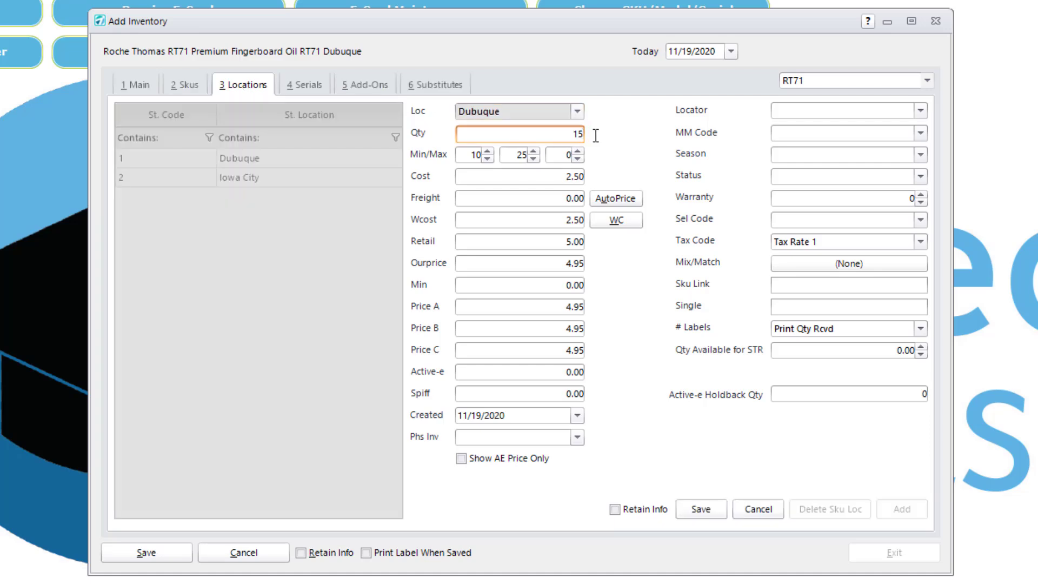
click(706, 508)
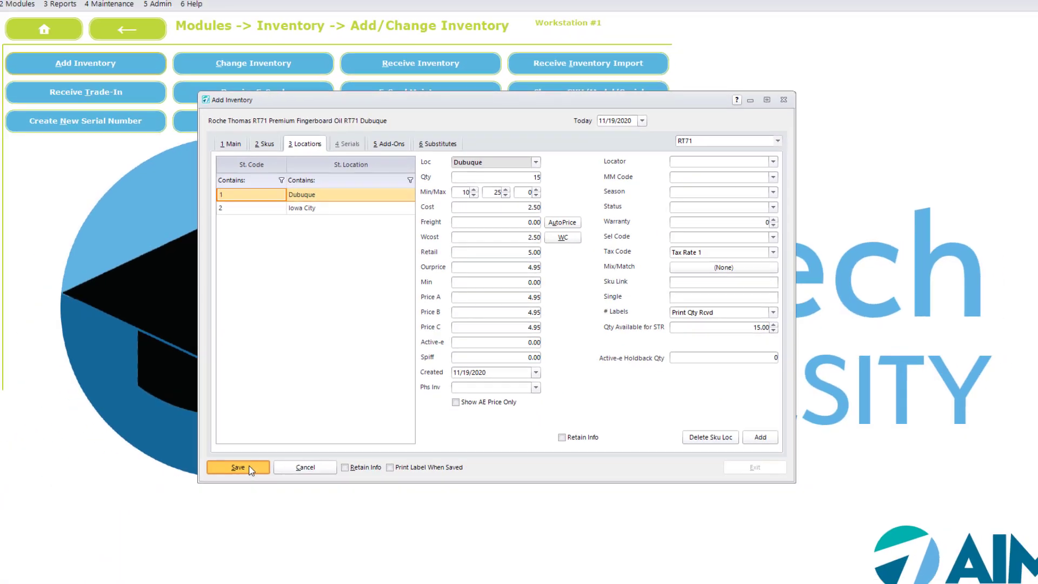
click(161, 554)
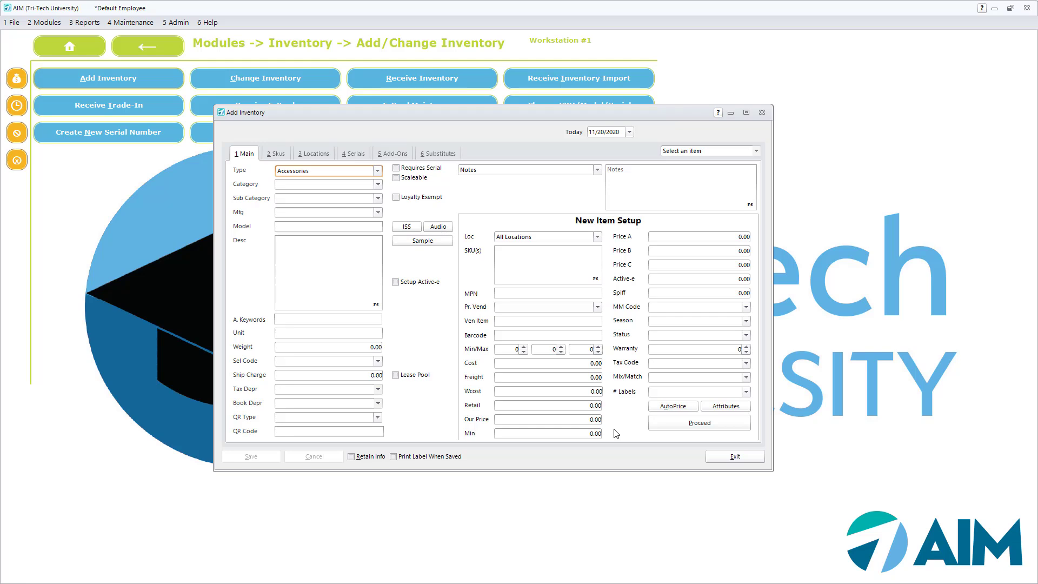
Step: Open the online help page for the Add Inventory window
click(718, 112)
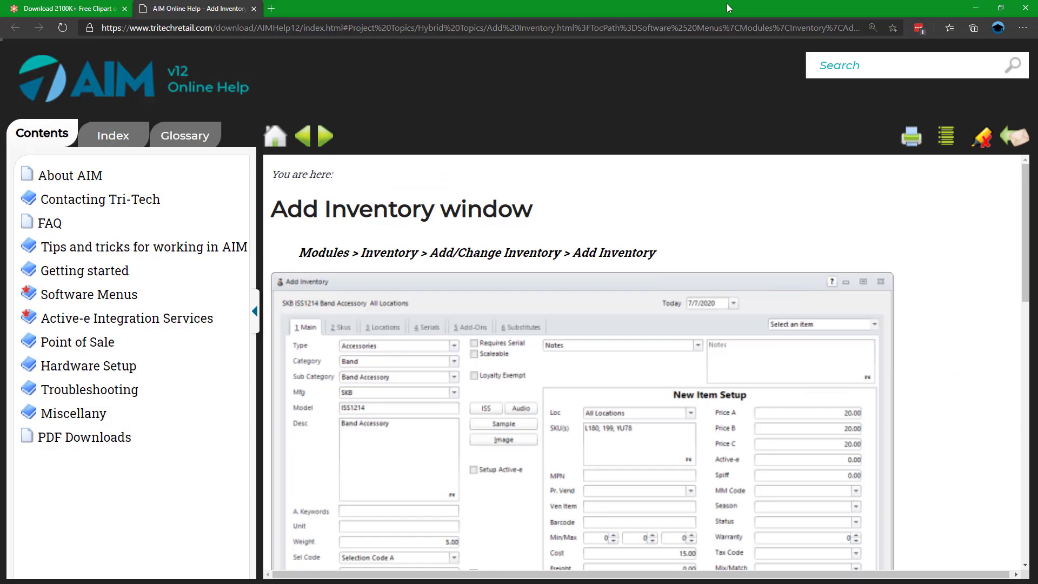